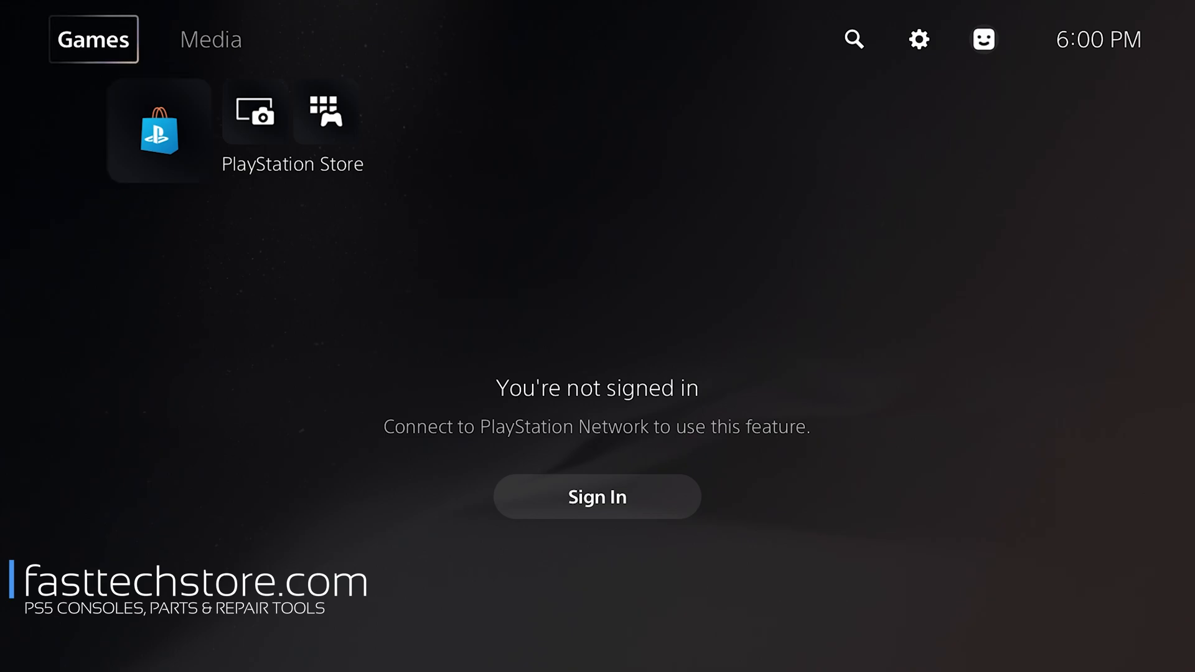
- Open Settings from the home screen and enter the Screen and Video category on Video Output
key(Right)
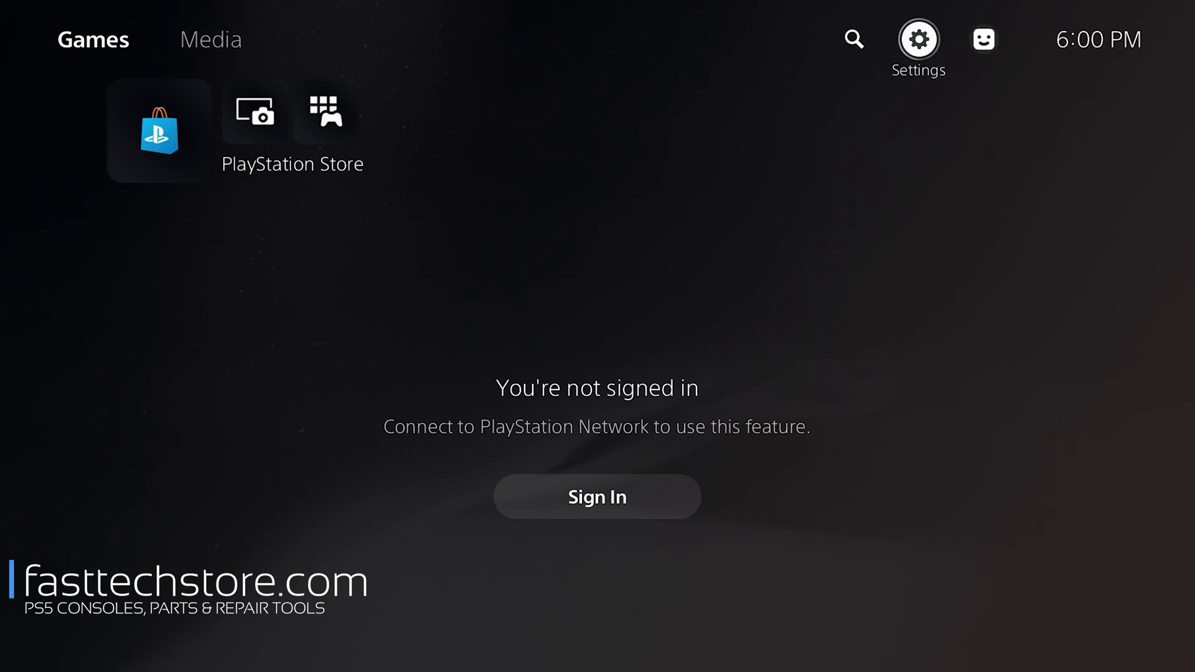
key(Return)
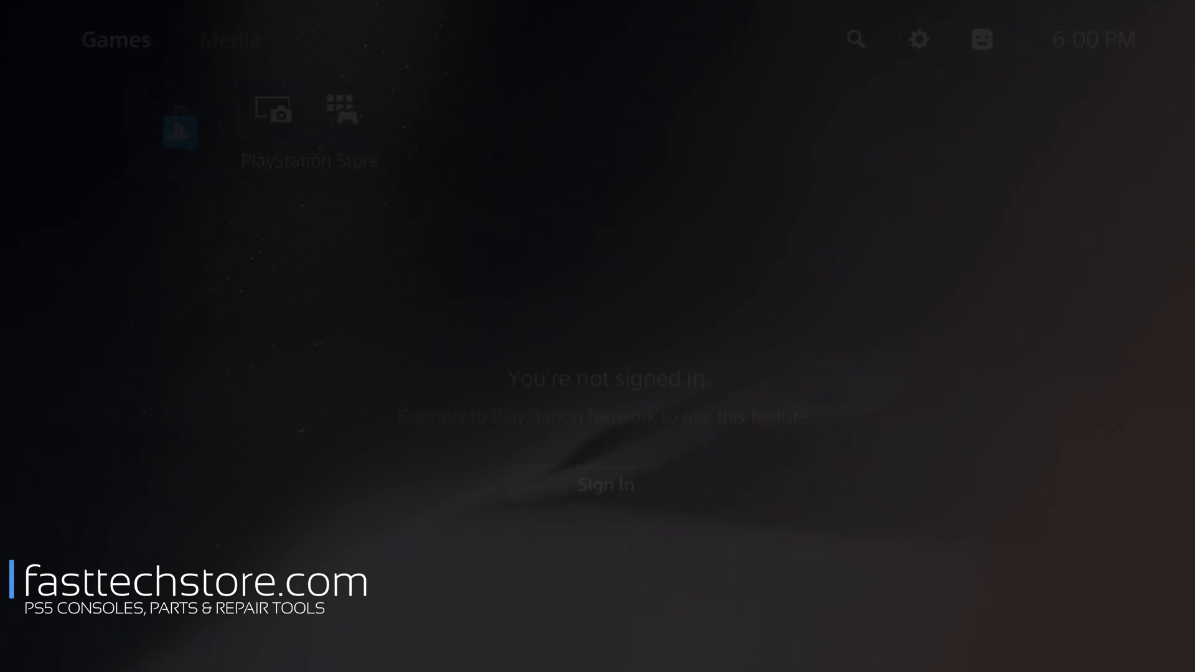
key(Down)
key(Down)
key(Down)
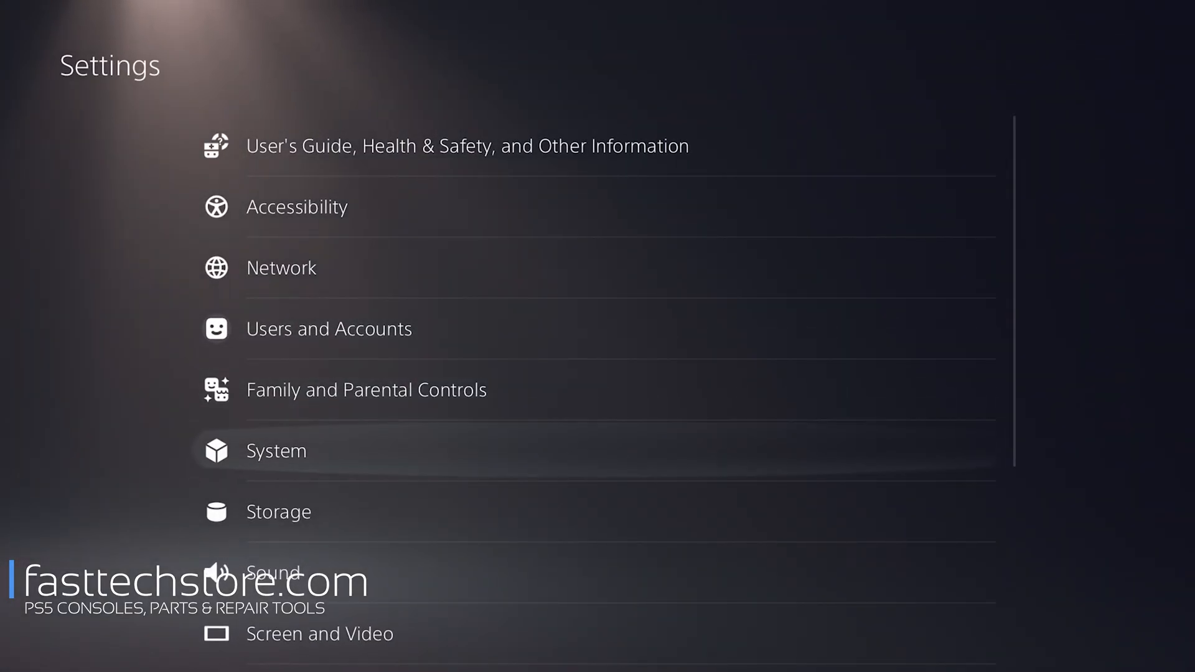
key(Down)
key(Down)
key(Down)
key(Return)
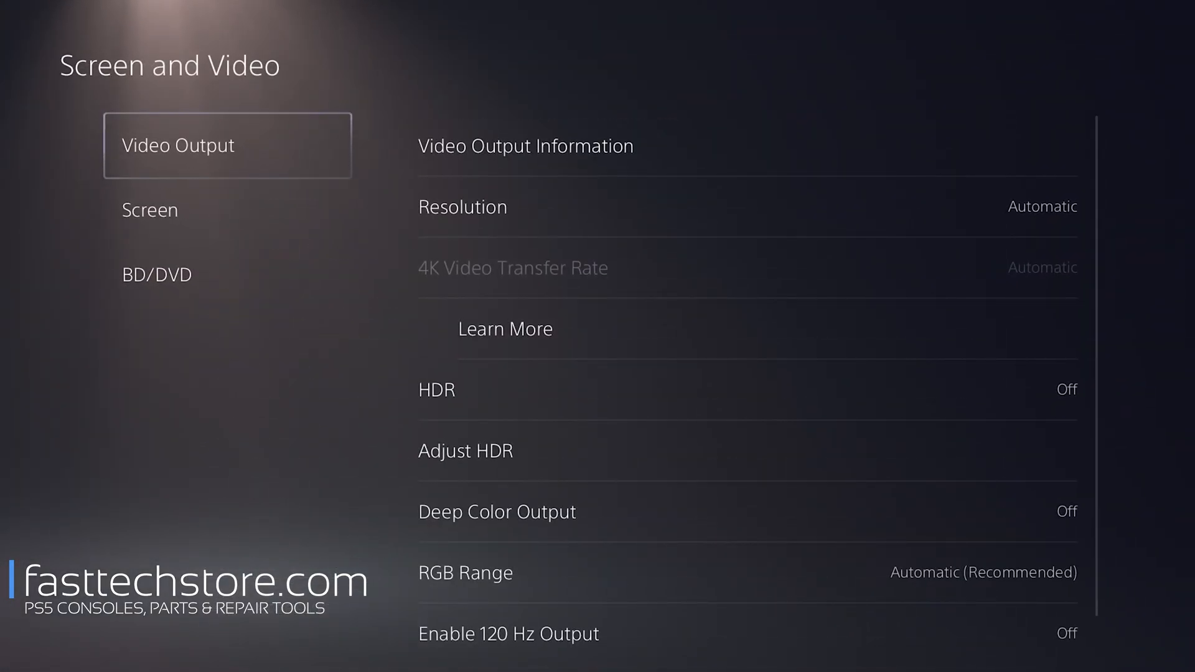
- Reach Enable 120 Hz Output, open its Off/Automatic choices and highlight Automatic without confirming
key(Right)
key(Down)
key(Down)
key(Down)
key(Down)
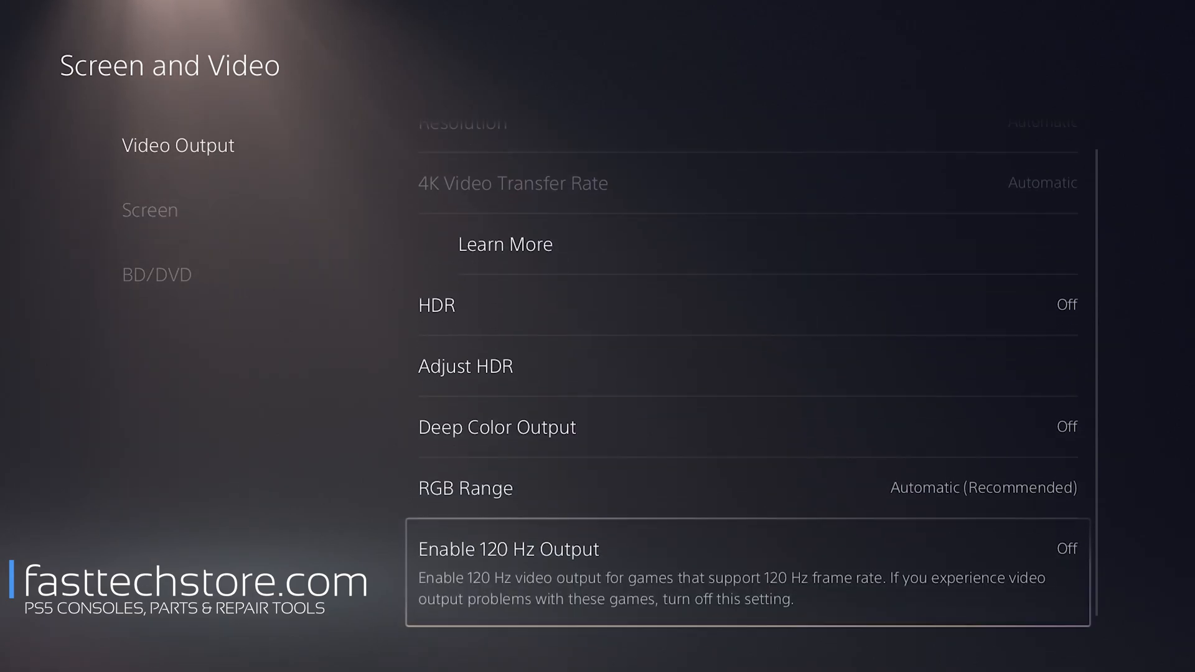
key(Return)
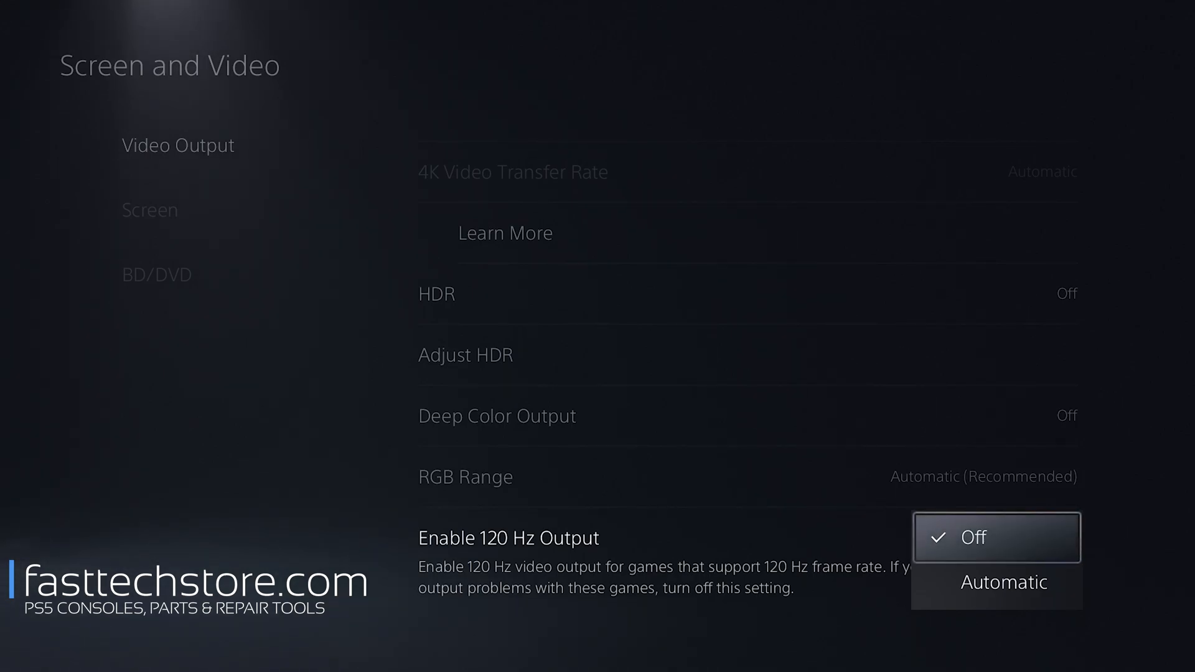
key(Down)
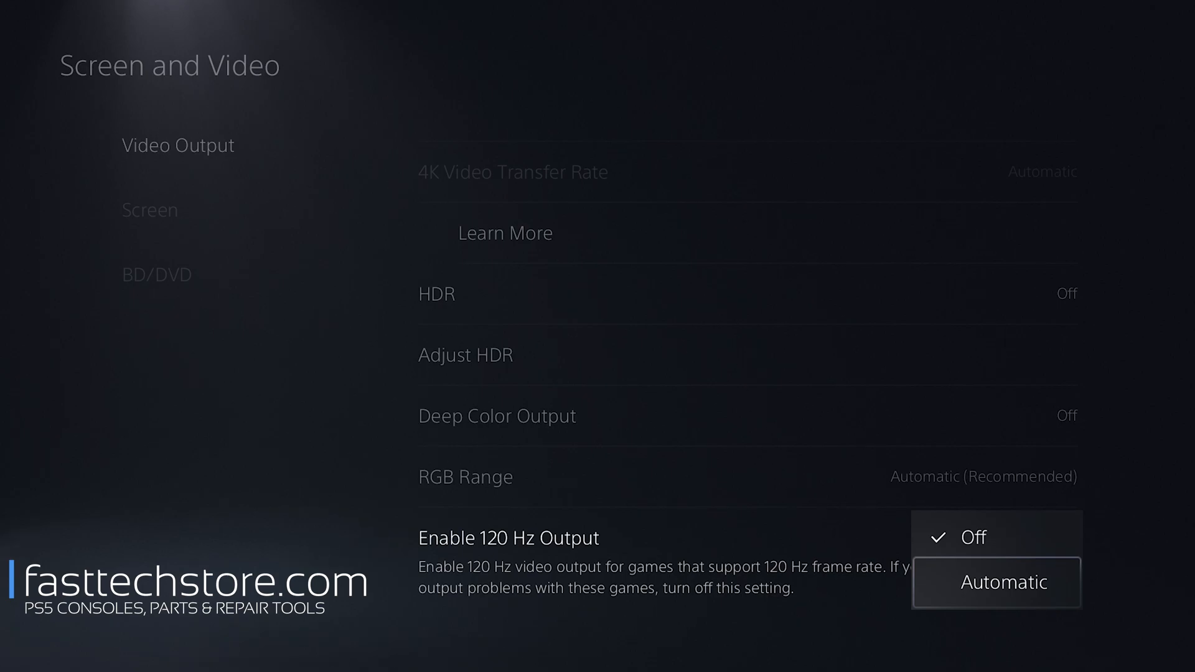